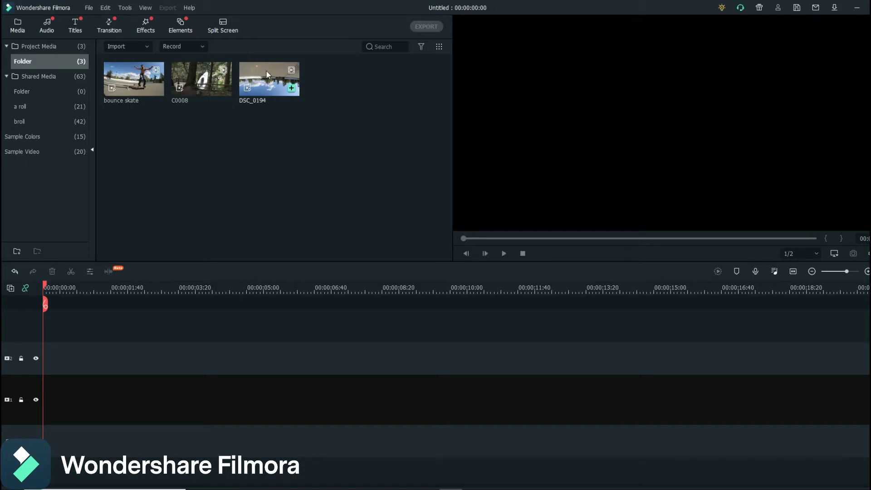
- Preview DSC_0194, place it at 0 on video track 1, and scrub to about 00:00:01:26
{"action": "mouse_move", "coordinate": [244, 79]}
{"action": "left_mouse_down"}
{"action": "mouse_move", "coordinate": [392, 305]}
{"action": "mouse_move", "coordinate": [58, 386]}
{"action": "mouse_move", "coordinate": [179, 314]}
{"action": "mouse_move", "coordinate": [255, 86]}
{"action": "left_mouse_up"}
{"action": "double_click", "coordinate": [259, 76]}
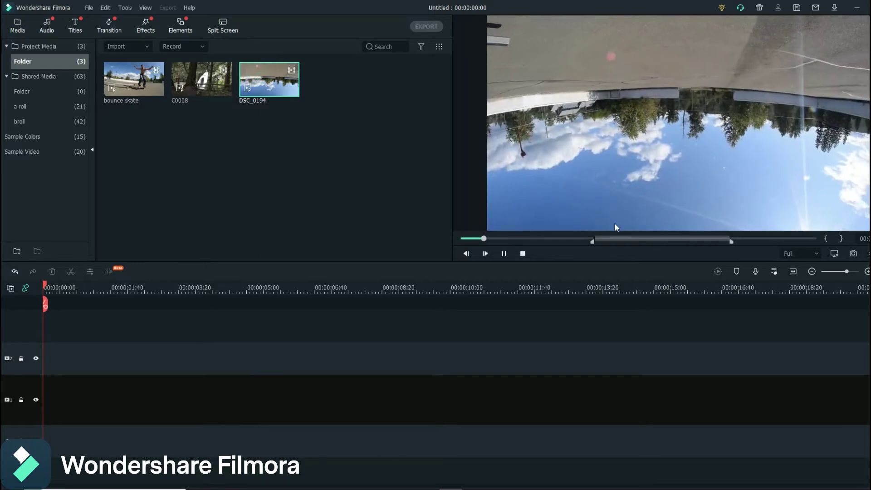
{"action": "left_click", "coordinate": [503, 253]}
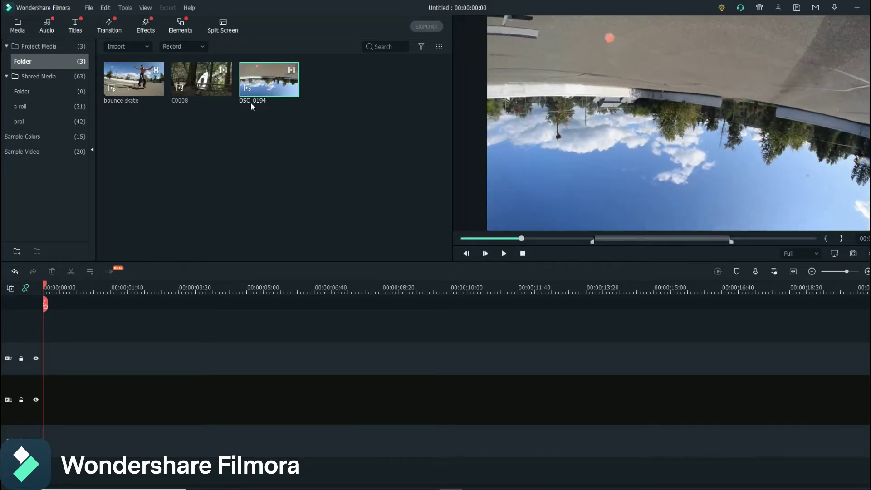
{"action": "left_click_drag", "start_coordinate": [267, 87], "coordinate": [46, 424]}
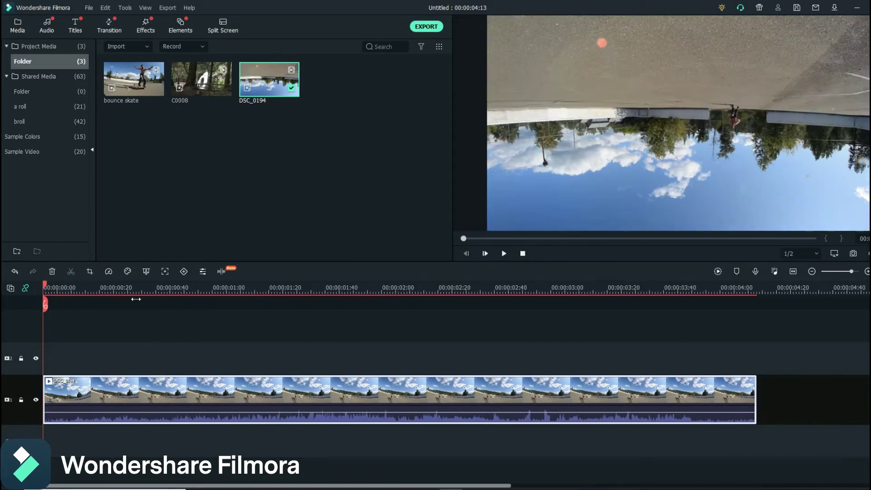
{"action": "left_click_drag", "start_coordinate": [46, 286], "coordinate": [265, 371]}
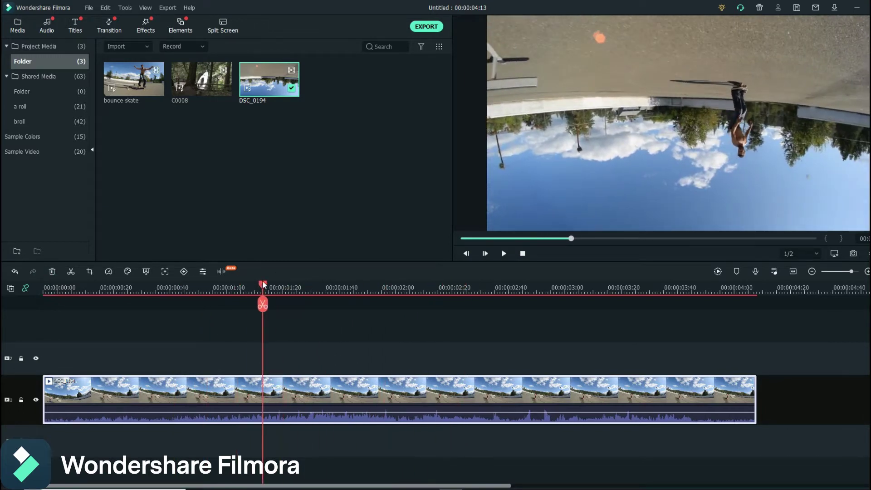
{"action": "left_click_drag", "start_coordinate": [270, 282], "coordinate": [404, 299]}
- Apply a vertical Flip in the clip's Transform settings so the skate footage shows upright
{"action": "double_click", "coordinate": [146, 385]}
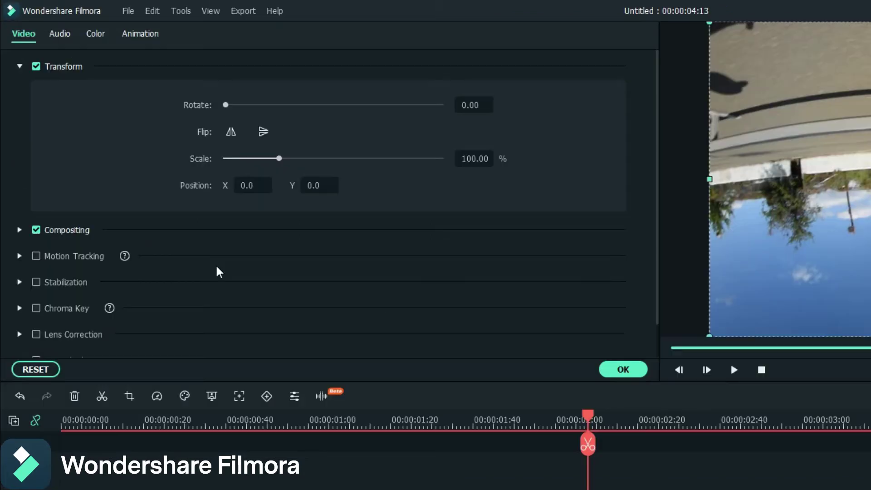
{"action": "left_click", "coordinate": [19, 67]}
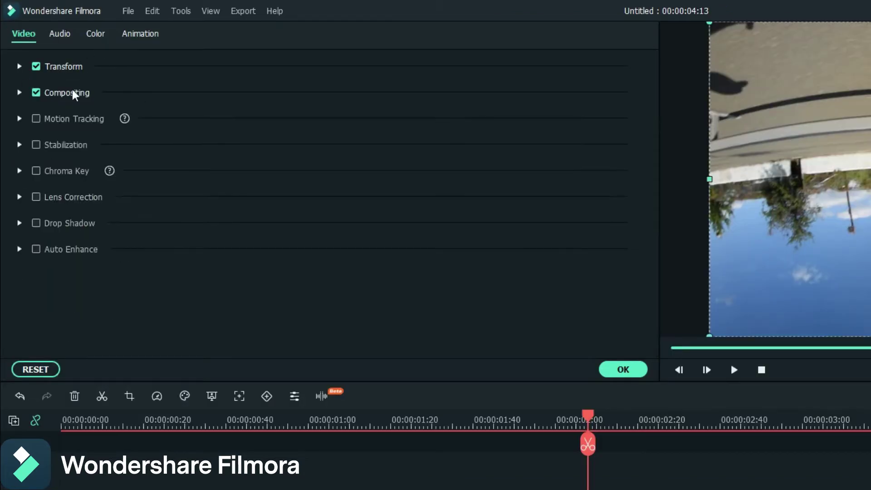
{"action": "left_click", "coordinate": [19, 67]}
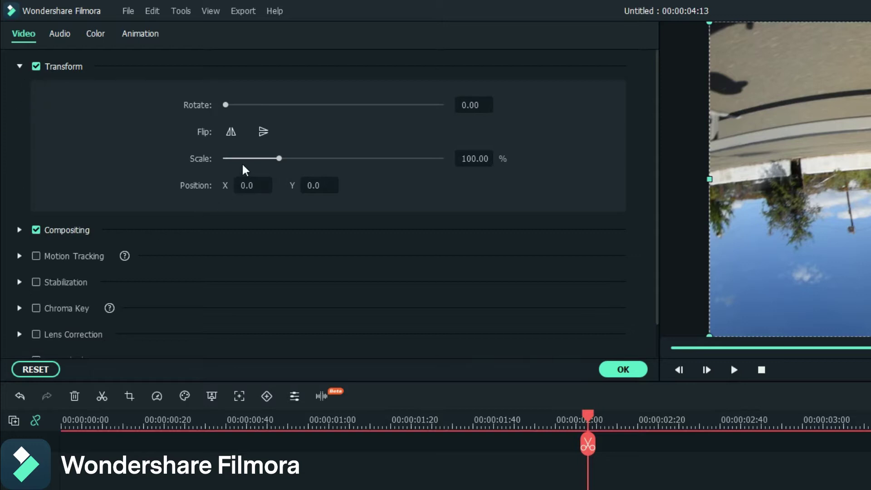
{"action": "left_click", "coordinate": [263, 132]}
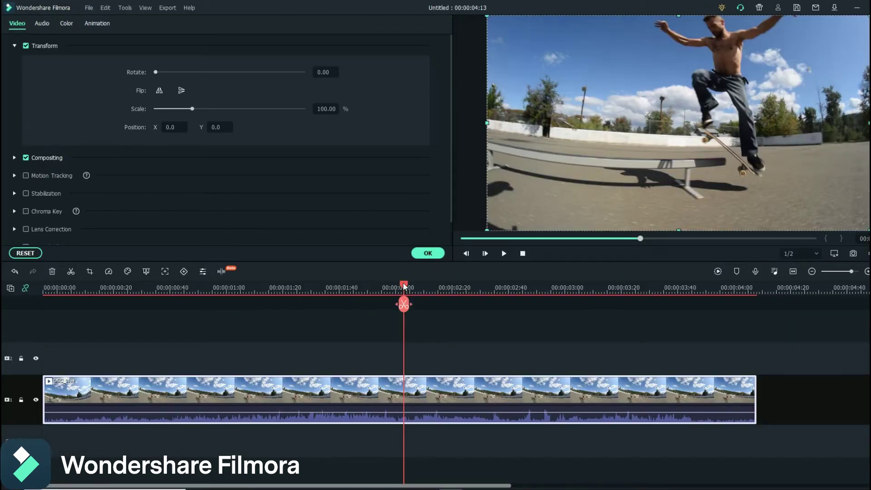
{"action": "left_click_drag", "start_coordinate": [402, 284], "coordinate": [374, 322]}
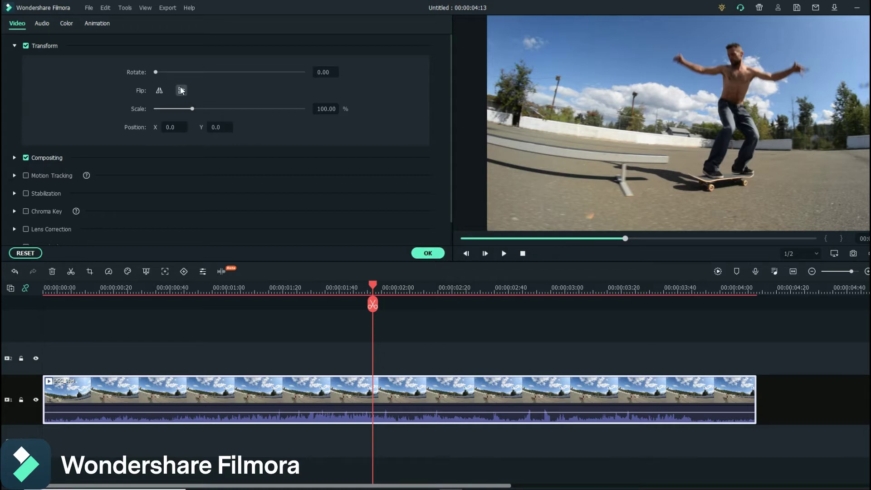
- Split DSC_0194 at about 00:00:02:00 where the board slide starts
{"action": "left_click_drag", "start_coordinate": [373, 285], "coordinate": [422, 320]}
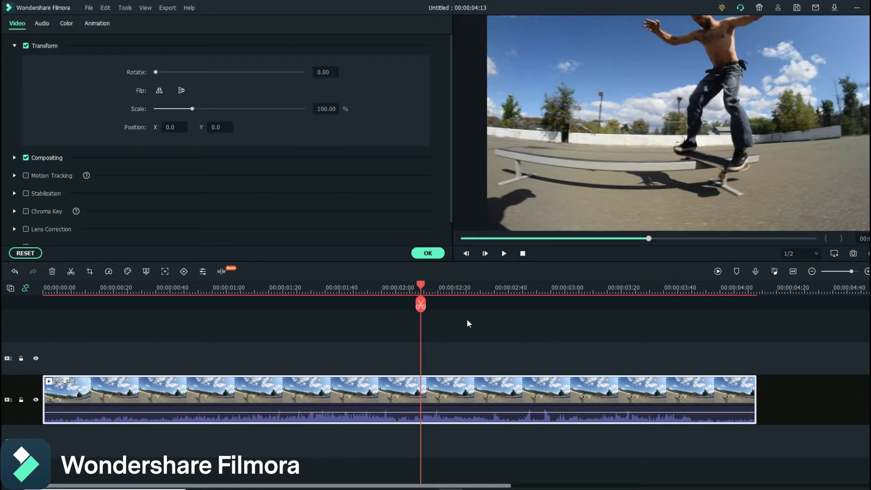
{"action": "left_click", "coordinate": [418, 306]}
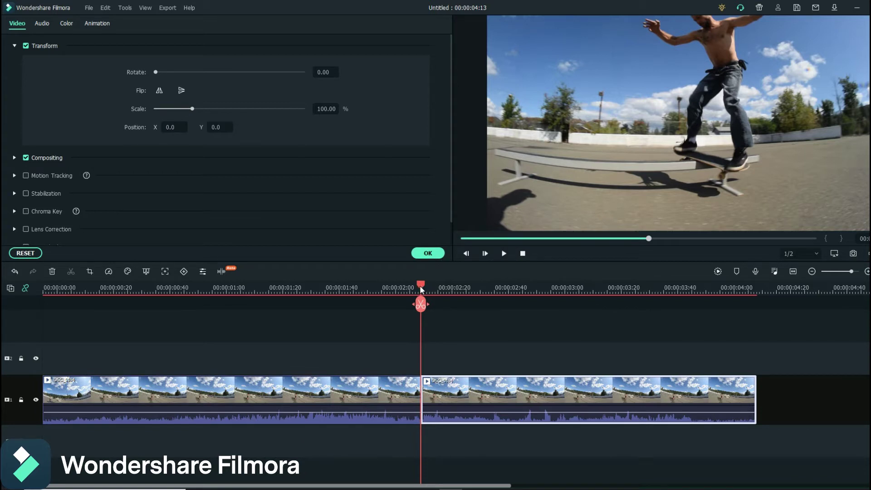
{"action": "left_click_drag", "start_coordinate": [419, 284], "coordinate": [517, 305]}
- Split at about 00:00:02:40, drag the leftover piece far right, and close the Video settings
{"action": "left_click", "coordinate": [512, 305]}
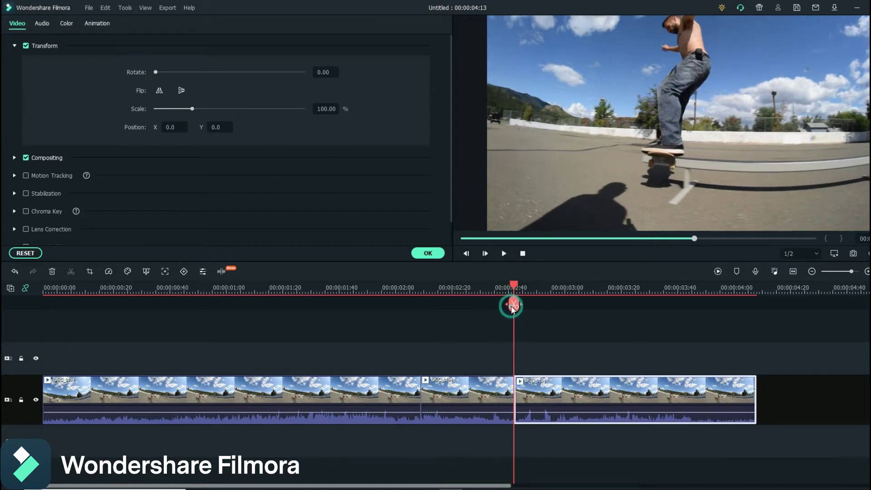
{"action": "left_click_drag", "start_coordinate": [734, 407], "coordinate": [866, 401]}
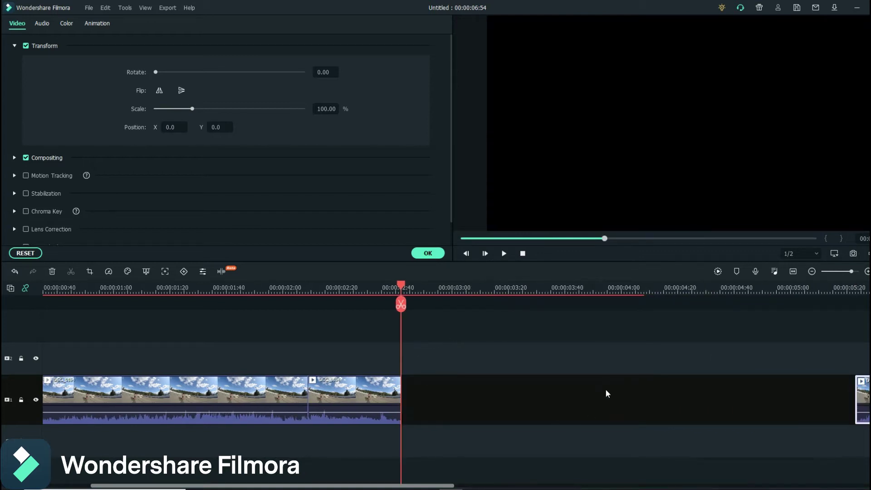
{"action": "left_click", "coordinate": [428, 253]}
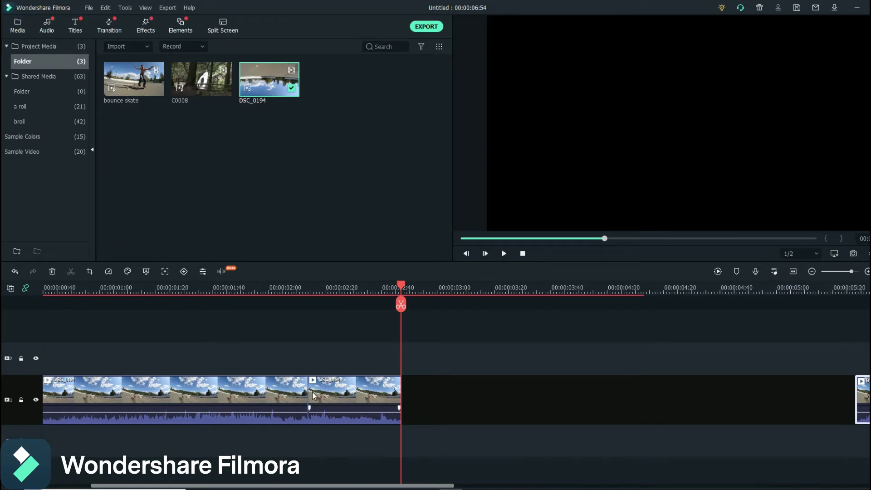
- Copy the board-slide clip and paste a copy right after it
{"action": "left_click", "coordinate": [340, 389]}
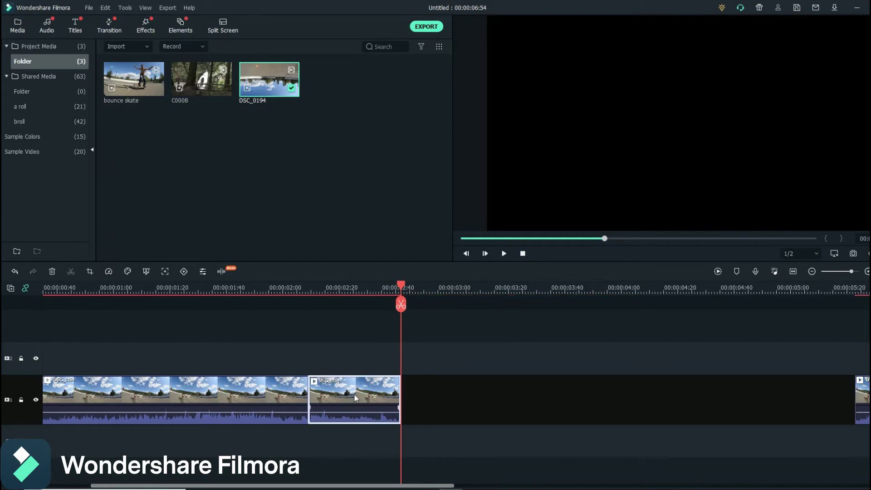
{"action": "left_click_drag", "start_coordinate": [400, 284], "coordinate": [313, 313]}
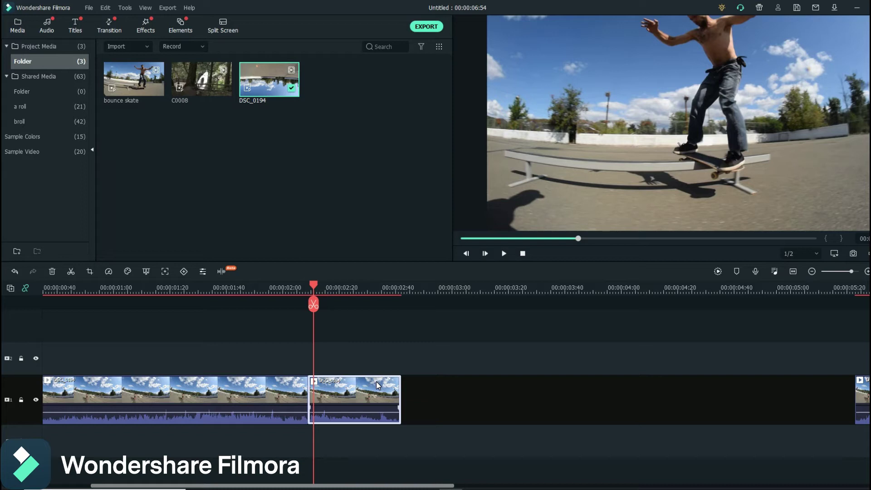
{"action": "key", "text": "ctrl+c"}
{"action": "left_click_drag", "start_coordinate": [315, 291], "coordinate": [409, 311]}
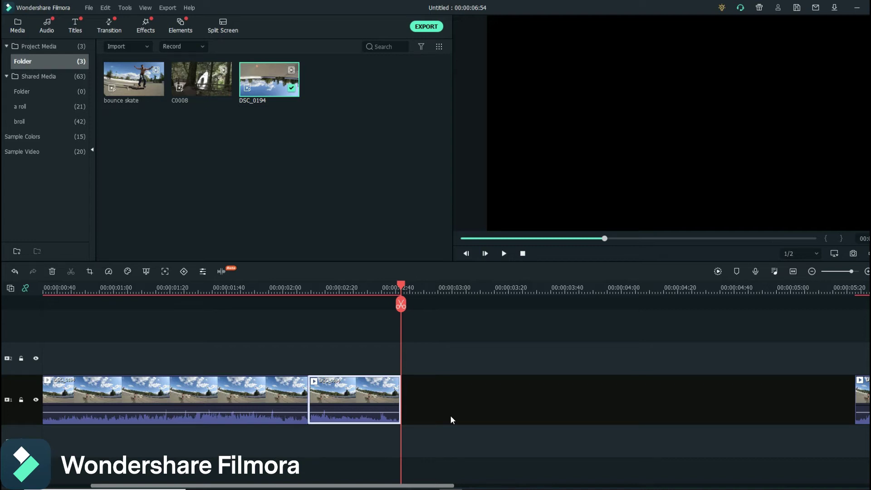
{"action": "key", "text": "ctrl+v"}
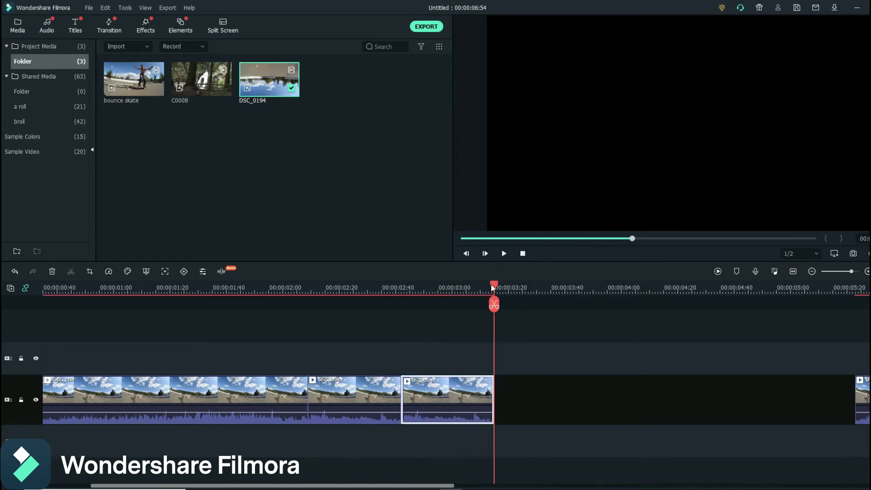
- Undo a copy pasted near the start, then paste a second copy after the last one
{"action": "left_click_drag", "start_coordinate": [490, 284], "coordinate": [158, 350]}
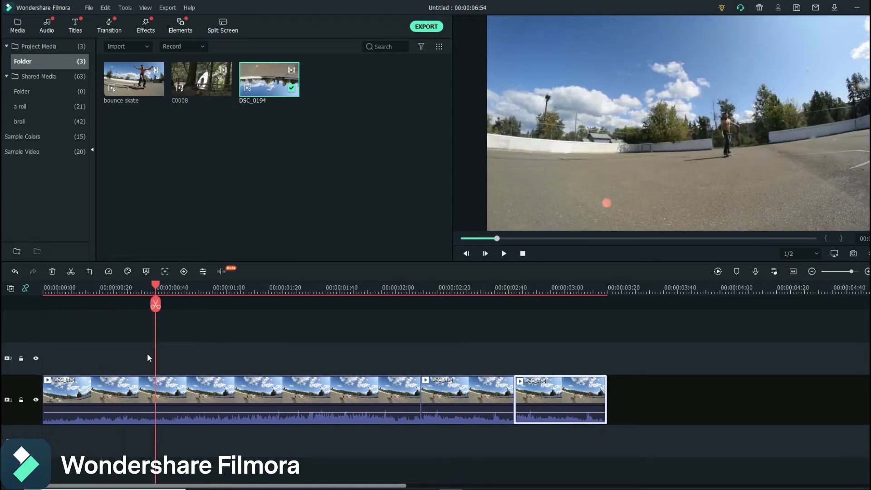
{"action": "key", "text": "ctrl+v"}
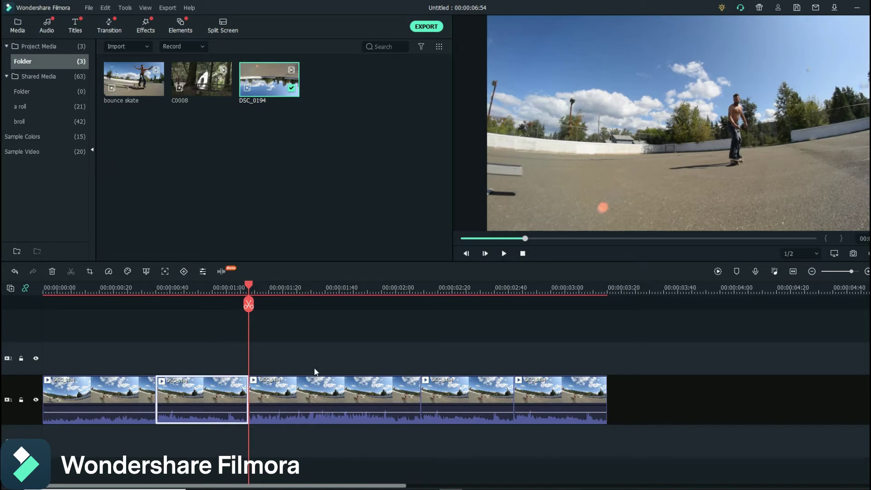
{"action": "key", "text": "ctrl+z"}
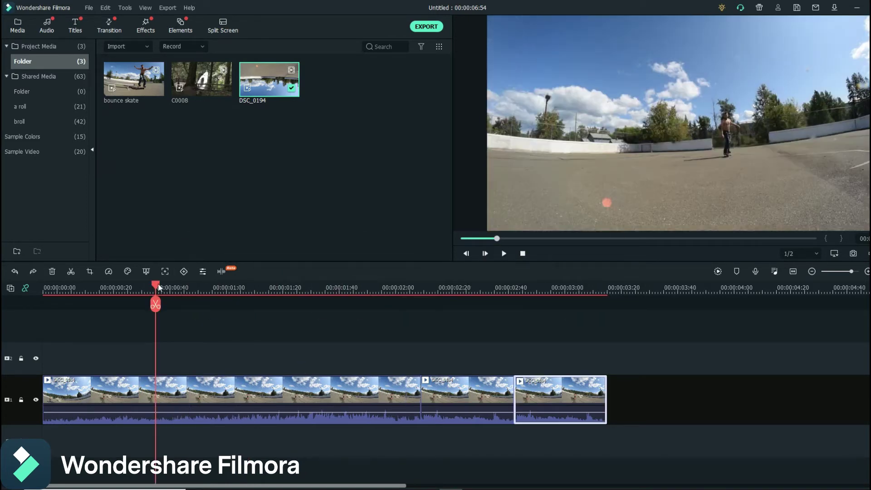
{"action": "left_click_drag", "start_coordinate": [154, 286], "coordinate": [476, 286]}
{"action": "left_click_drag", "start_coordinate": [648, 376], "coordinate": [609, 395]}
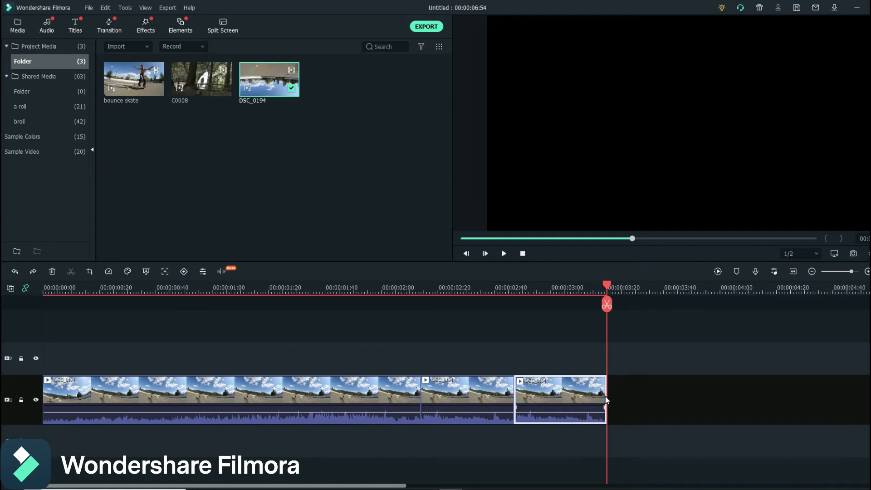
{"action": "key", "text": "ctrl+v"}
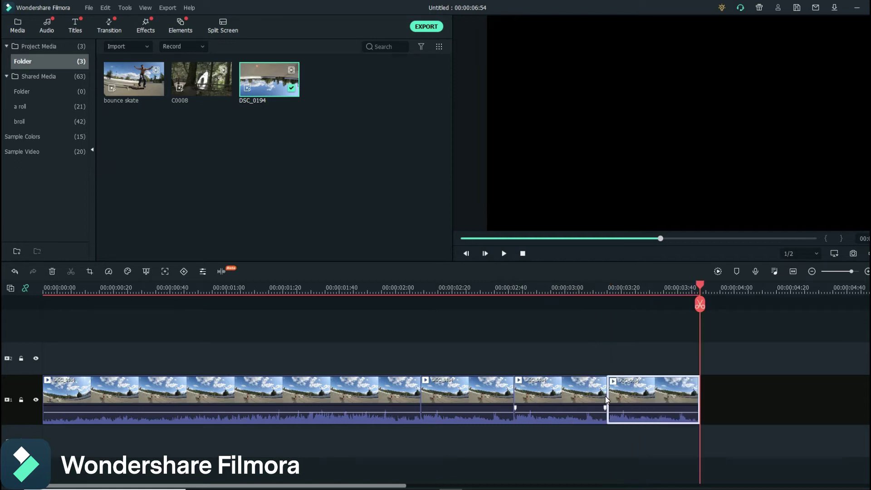
{"action": "left_click_drag", "start_coordinate": [641, 392], "coordinate": [866, 392]}
{"action": "scroll", "coordinate": [777, 287], "scroll_direction": "down", "scroll_amount": 2}
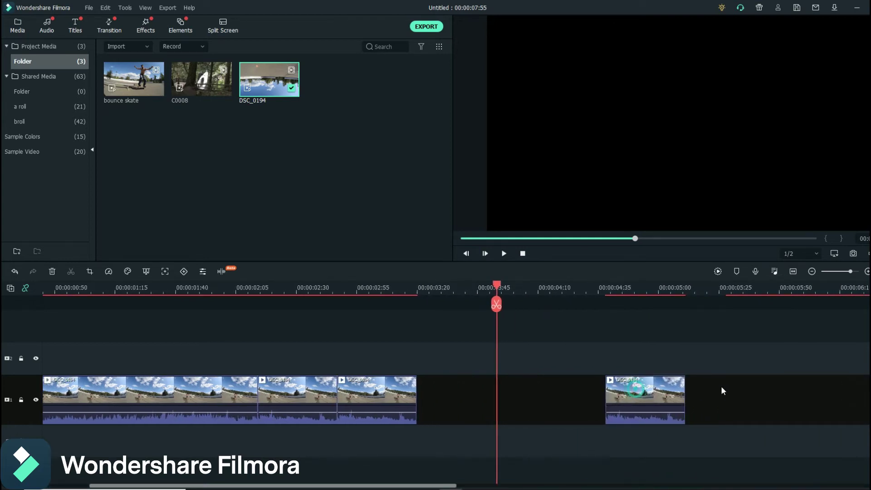
{"action": "left_click_drag", "start_coordinate": [646, 417], "coordinate": [798, 399]}
{"action": "left_click_drag", "start_coordinate": [495, 285], "coordinate": [354, 338]}
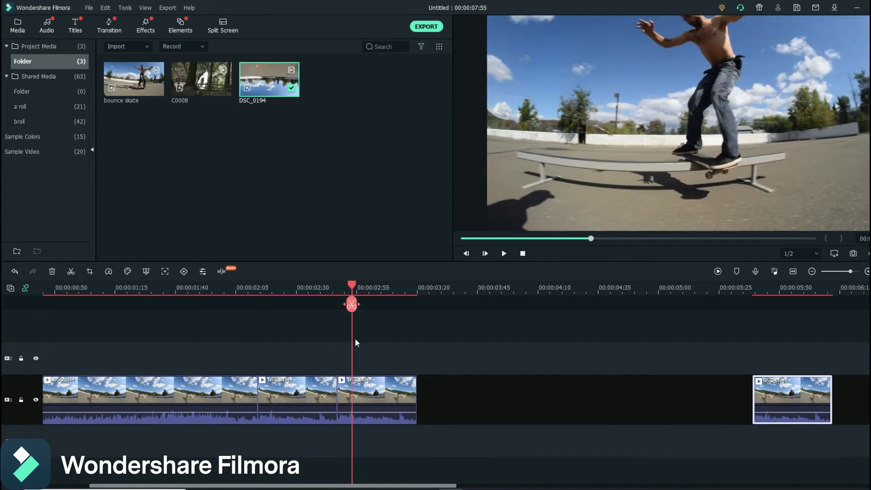
{"action": "left_click", "coordinate": [377, 398]}
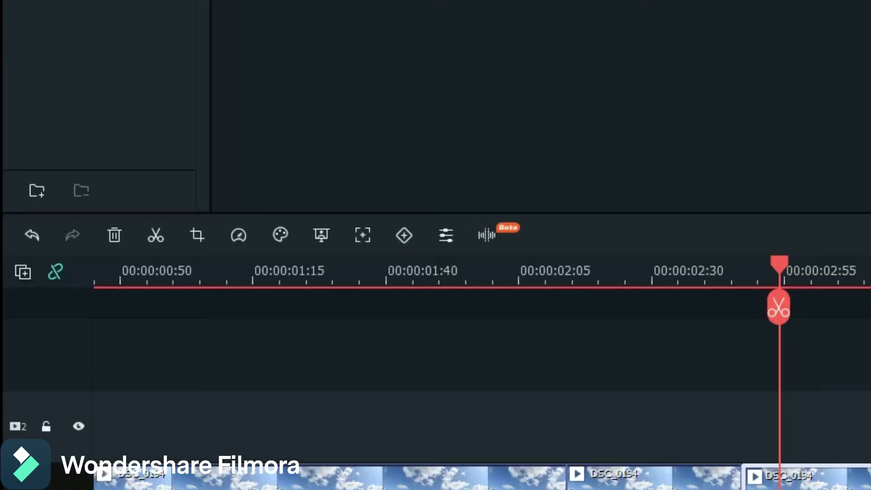
{"action": "left_click", "coordinate": [236, 237]}
{"action": "left_click", "coordinate": [267, 424]}
{"action": "left_click_drag", "start_coordinate": [778, 266], "coordinate": [650, 273]}
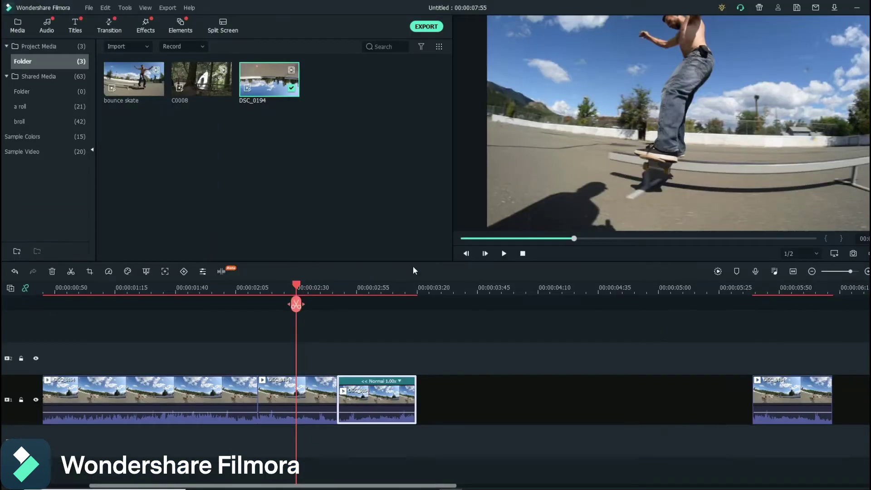
{"action": "left_click", "coordinate": [504, 253]}
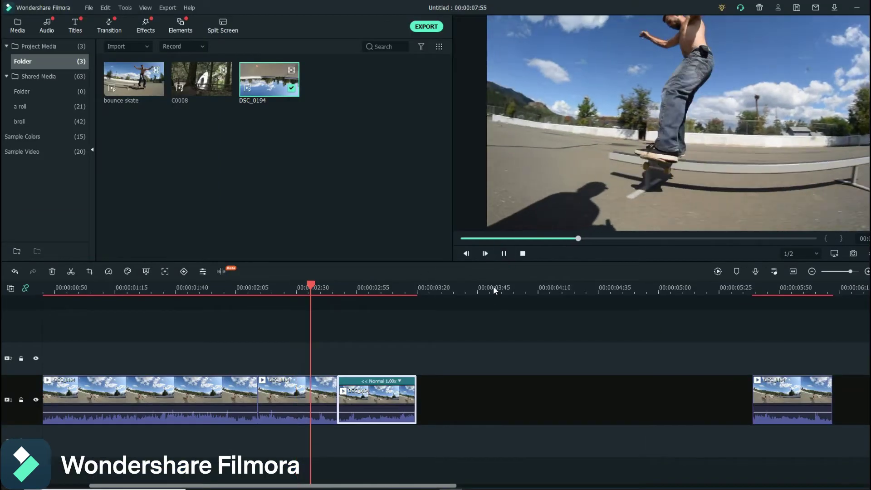
{"action": "left_click", "coordinate": [502, 254]}
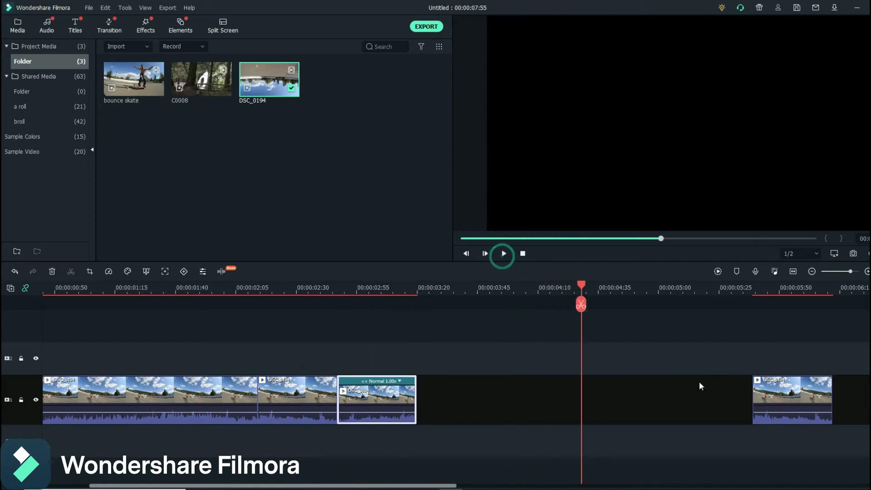
{"action": "left_click_drag", "start_coordinate": [578, 293], "coordinate": [343, 336]}
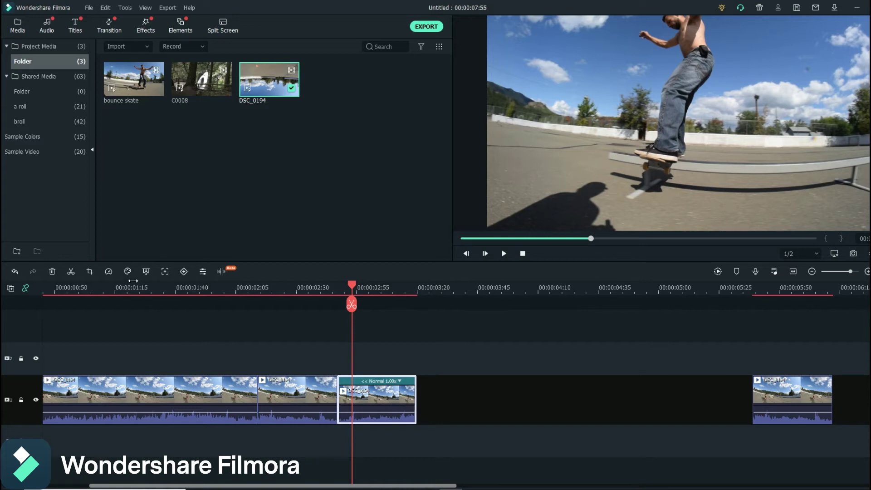
- Set the board-slide clip to Slow 0.5x speed and scrub back to about 00:00:02:30
{"action": "left_click", "coordinate": [108, 271]}
{"action": "mouse_move", "coordinate": [111, 308]}
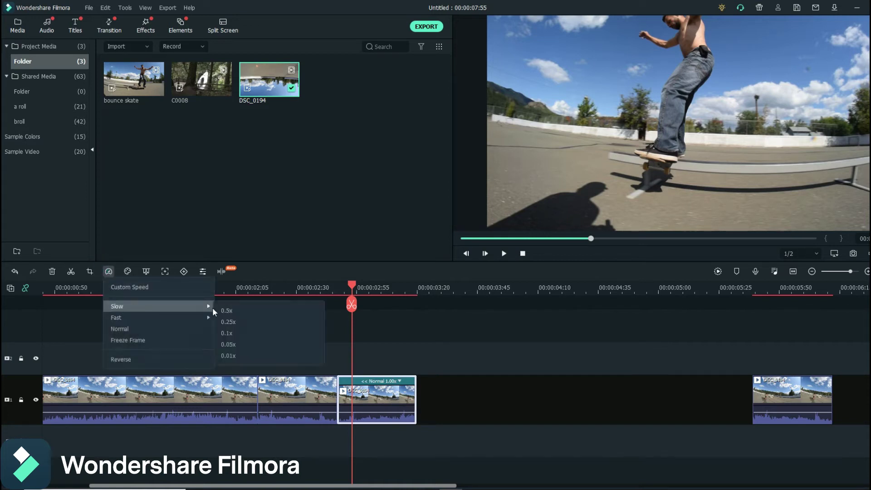
{"action": "left_click", "coordinate": [235, 309]}
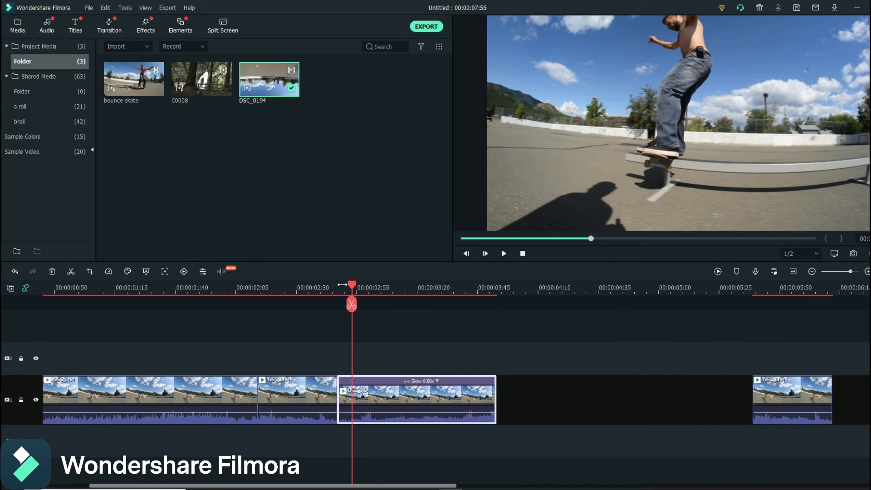
{"action": "left_click_drag", "start_coordinate": [353, 282], "coordinate": [295, 288]}
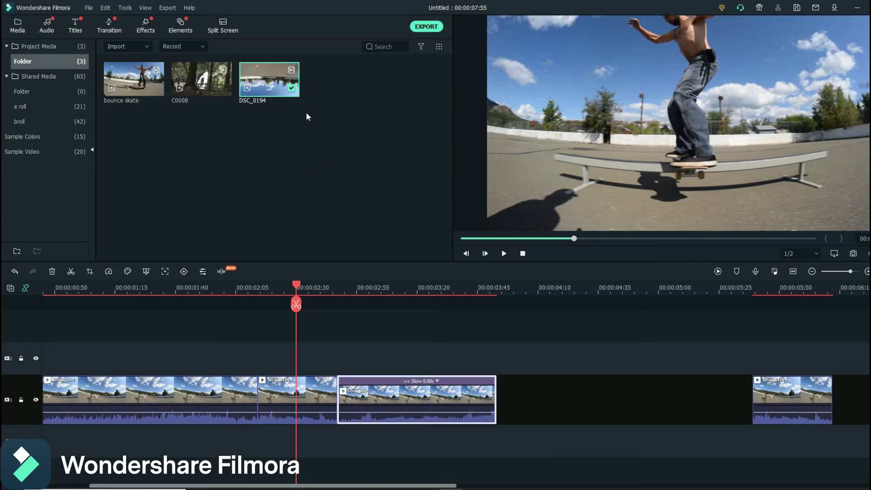
{"action": "right_click", "coordinate": [257, 83]}
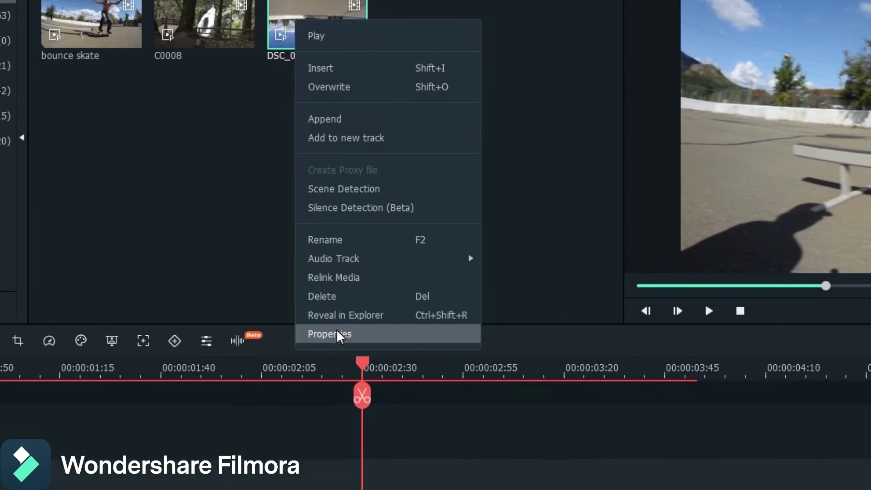
{"action": "left_click", "coordinate": [336, 334]}
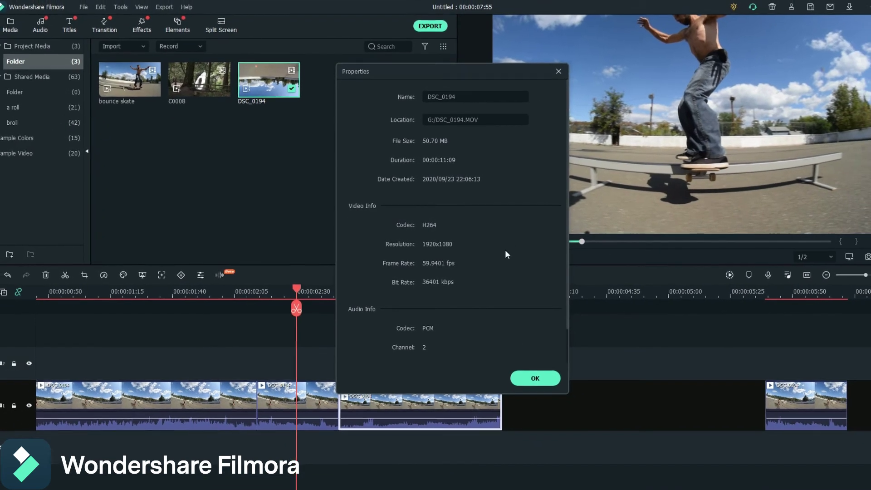
{"action": "left_click", "coordinate": [541, 368]}
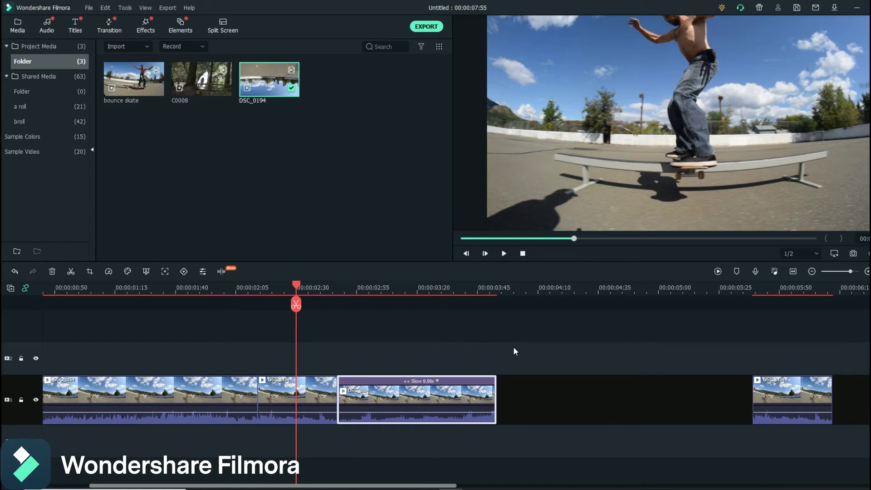
- Zoom the timeline out and butt the short clip against the 0.50x slow-motion clip
{"action": "scroll", "coordinate": [475, 293], "scroll_direction": "down", "scroll_amount": 2}
{"action": "scroll", "coordinate": [475, 292], "scroll_direction": "down", "scroll_amount": 1}
{"action": "left_click_drag", "start_coordinate": [283, 284], "coordinate": [411, 300]}
{"action": "left_click_drag", "start_coordinate": [621, 403], "coordinate": [455, 397]}
{"action": "left_click_drag", "start_coordinate": [412, 284], "coordinate": [446, 293]}
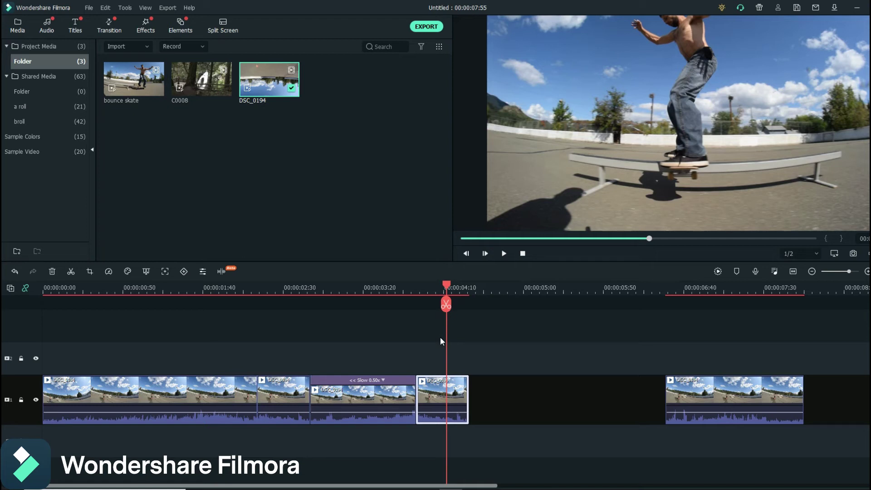
- Insert a Freeze Frame into the short clip and scrub through to check it
{"action": "left_click", "coordinate": [108, 272]}
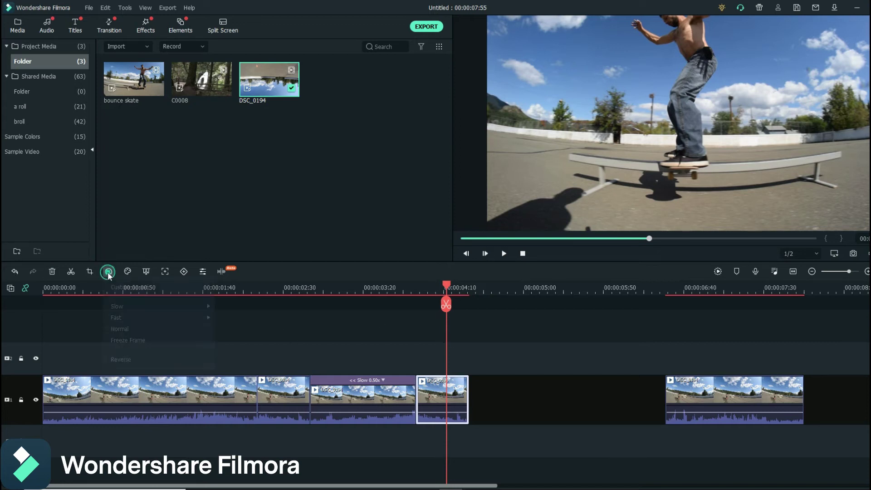
{"action": "left_click", "coordinate": [139, 340]}
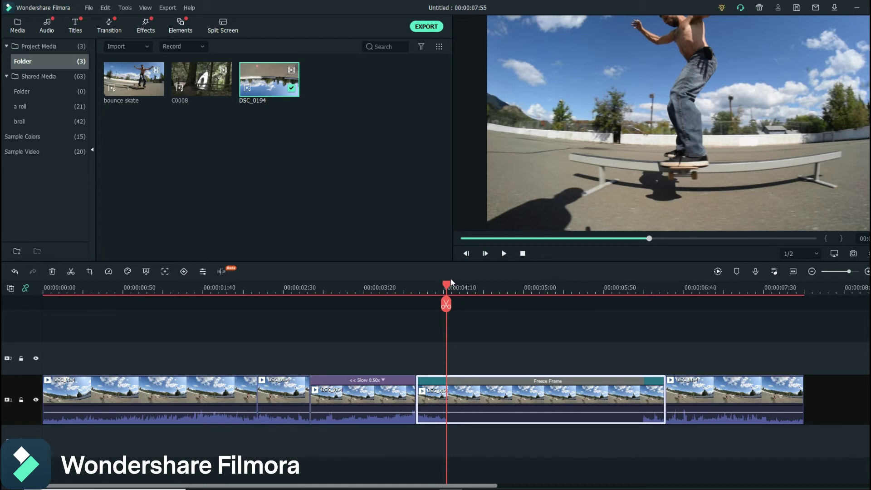
{"action": "left_click_drag", "start_coordinate": [445, 283], "coordinate": [368, 288]}
{"action": "left_click", "coordinate": [710, 287]}
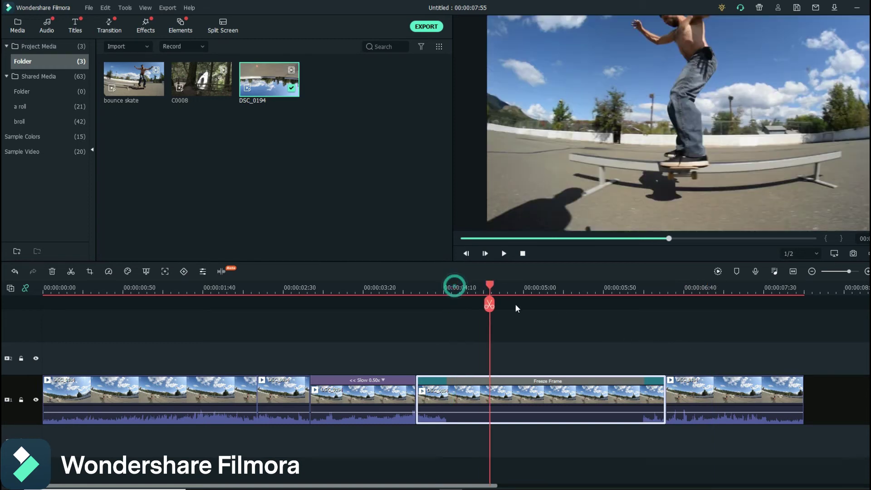
{"action": "left_click_drag", "start_coordinate": [529, 306], "coordinate": [500, 340]}
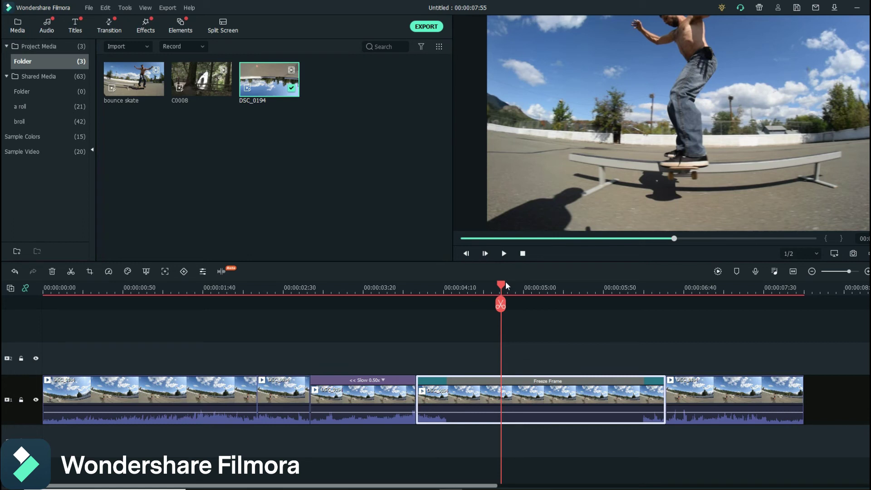
{"action": "left_click_drag", "start_coordinate": [502, 285], "coordinate": [431, 286]}
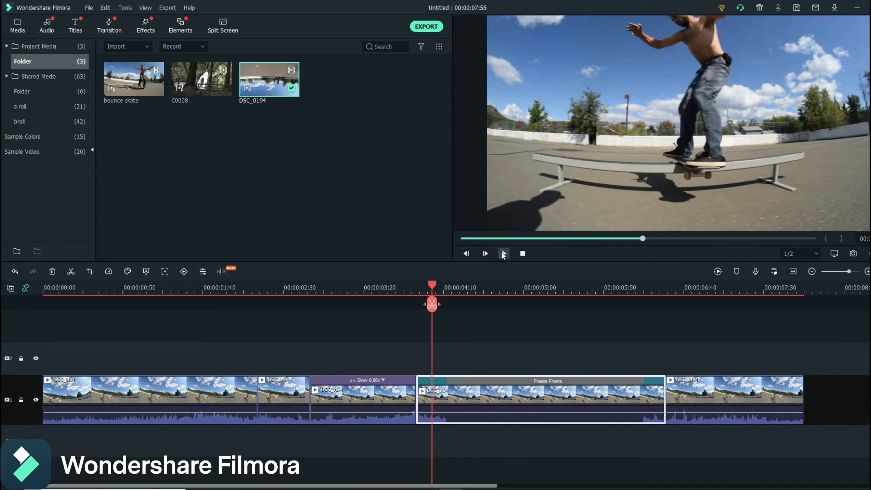
{"action": "left_click", "coordinate": [504, 254]}
{"action": "left_click", "coordinate": [504, 253]}
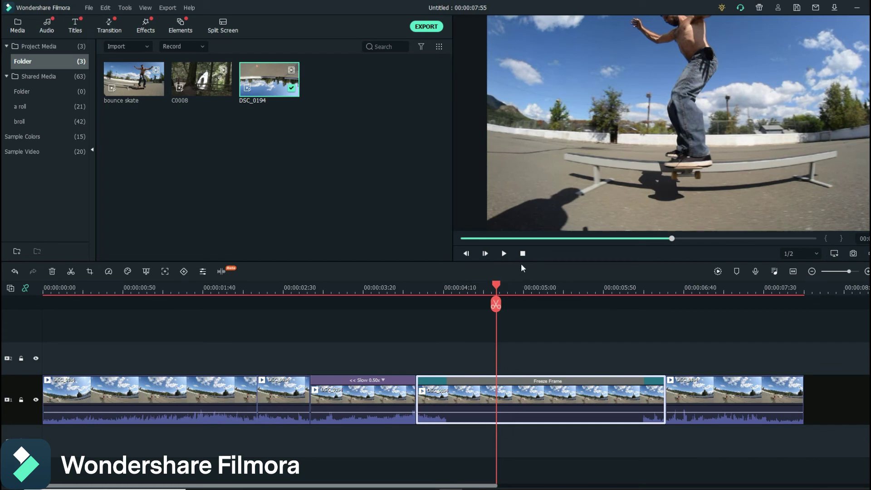
{"action": "left_click", "coordinate": [503, 254]}
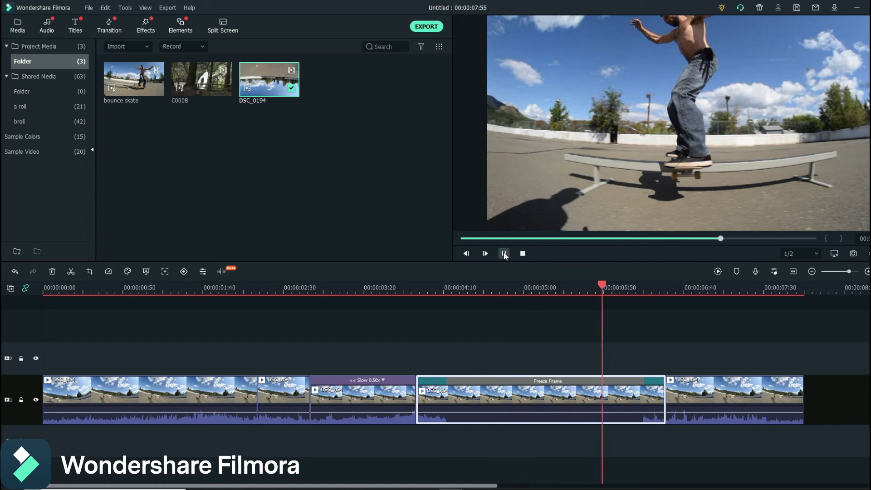
{"action": "left_click", "coordinate": [504, 253]}
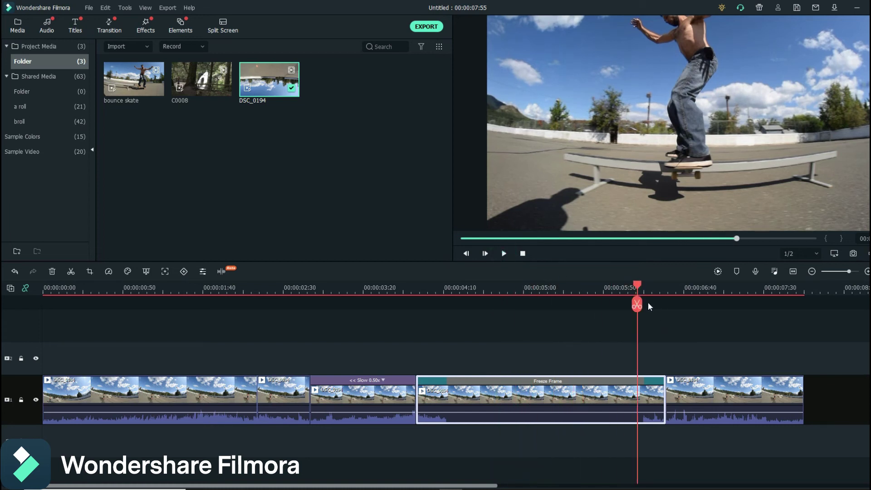
{"action": "left_click_drag", "start_coordinate": [636, 284], "coordinate": [492, 292]}
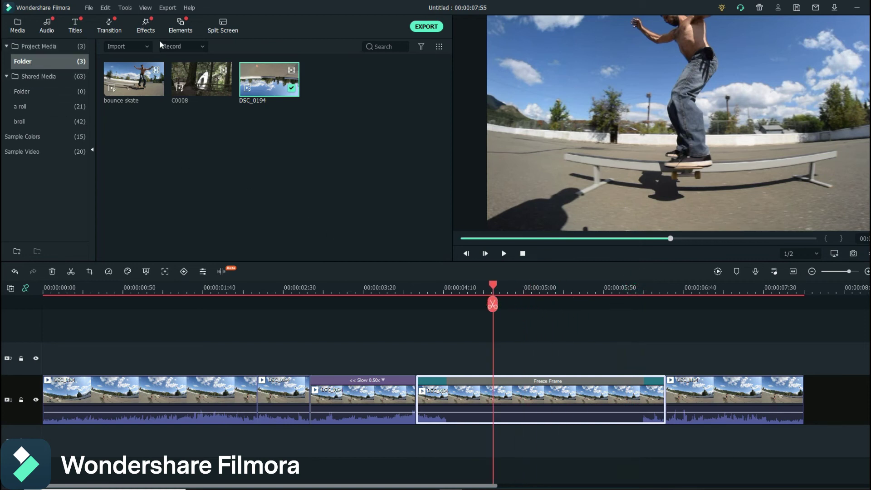
- Add the B&W Film effect on track 2 above the freeze frame, trim its end, and preview it
{"action": "left_click", "coordinate": [145, 26]}
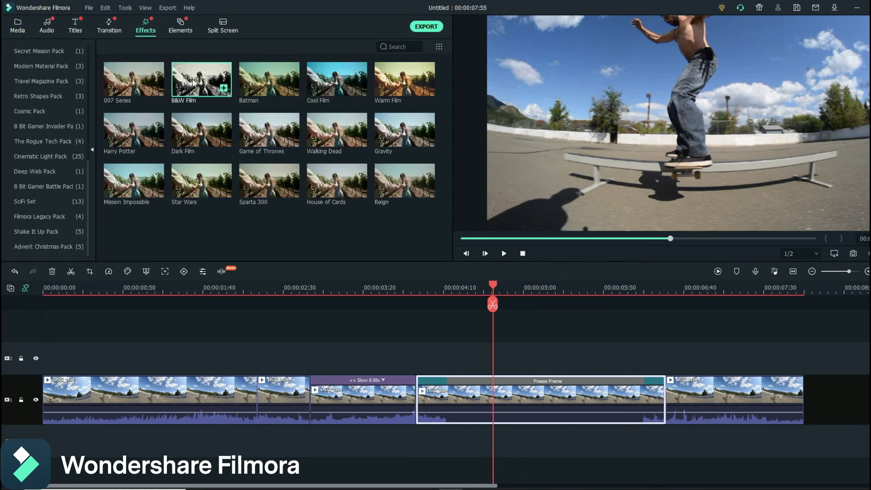
{"action": "left_click_drag", "start_coordinate": [382, 278], "coordinate": [448, 352]}
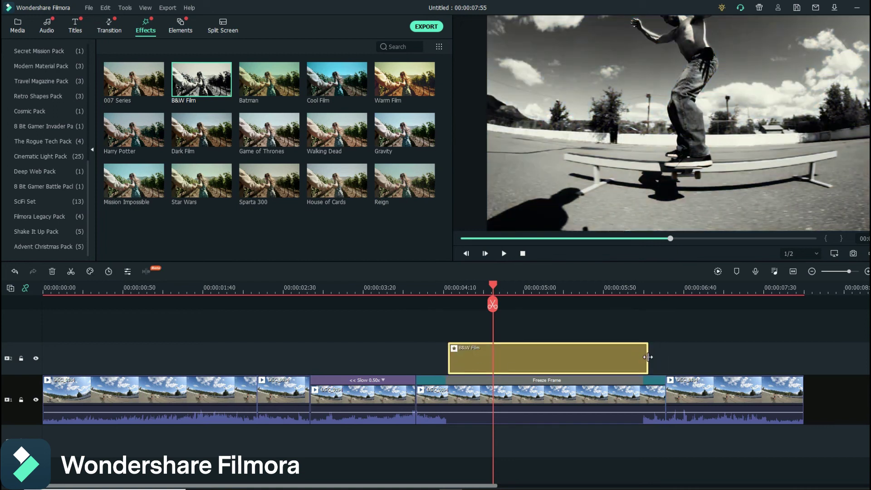
{"action": "left_click_drag", "start_coordinate": [646, 356], "coordinate": [641, 355]}
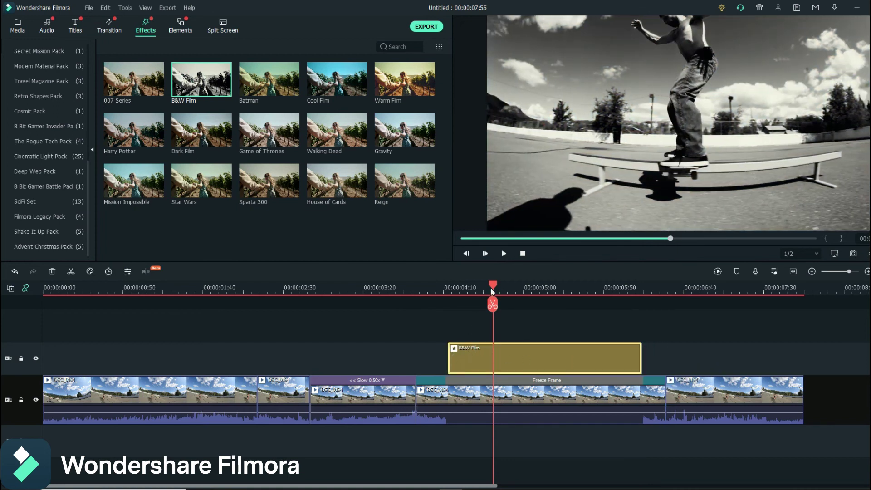
{"action": "left_click_drag", "start_coordinate": [443, 288], "coordinate": [403, 288]}
{"action": "left_click", "coordinate": [505, 253]}
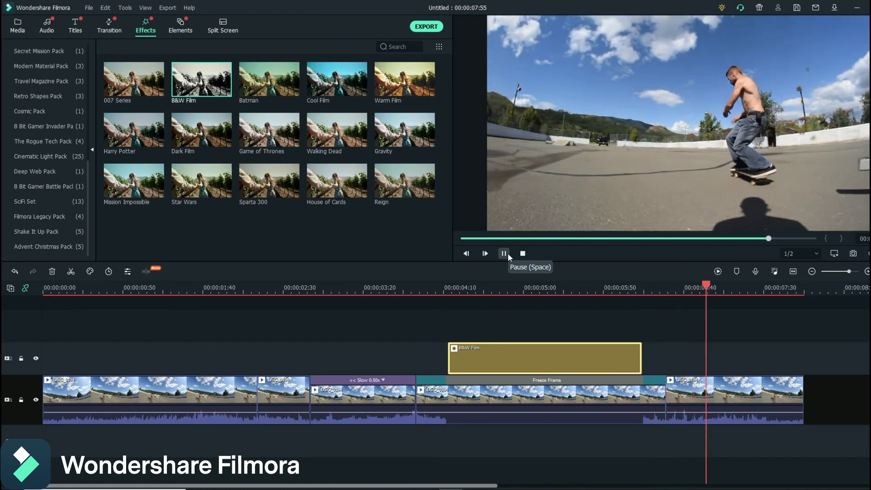
{"action": "left_click", "coordinate": [504, 253]}
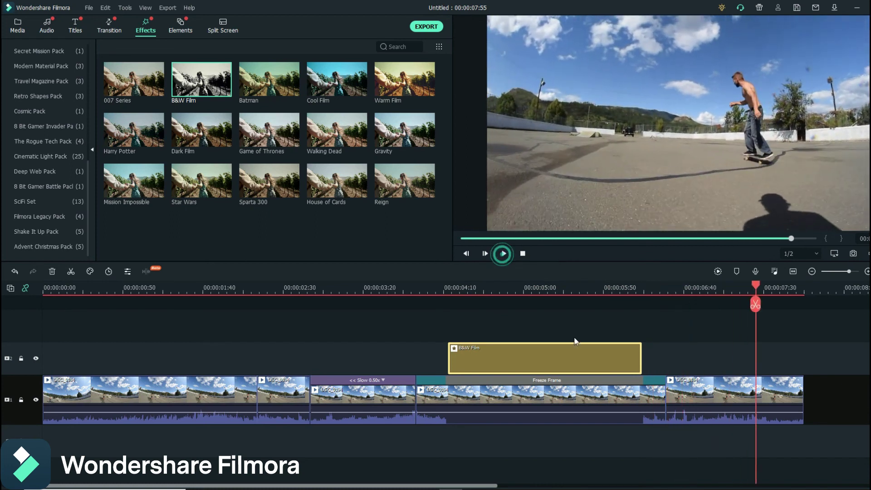
- Cut the B&W Film effect from track 2, zoom out, and return to about 00:00:03:00
{"action": "right_click", "coordinate": [480, 351]}
{"action": "left_click", "coordinate": [512, 173]}
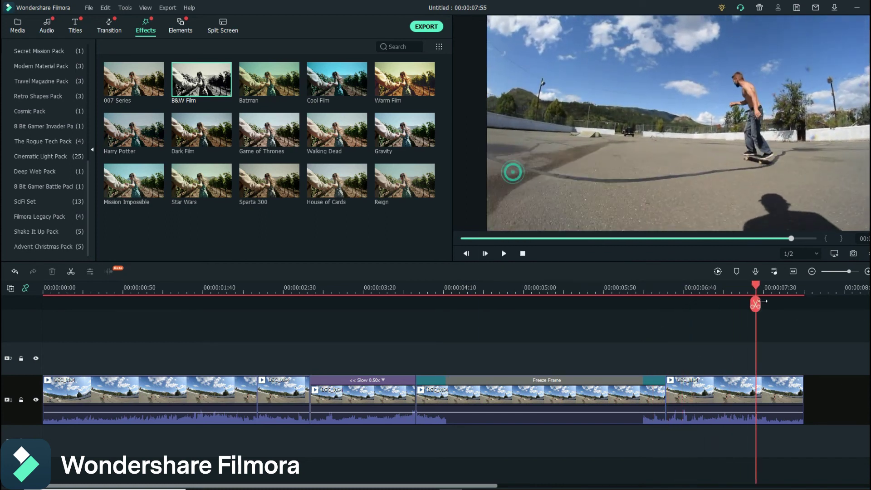
{"action": "left_click_drag", "start_coordinate": [678, 290], "coordinate": [781, 295]}
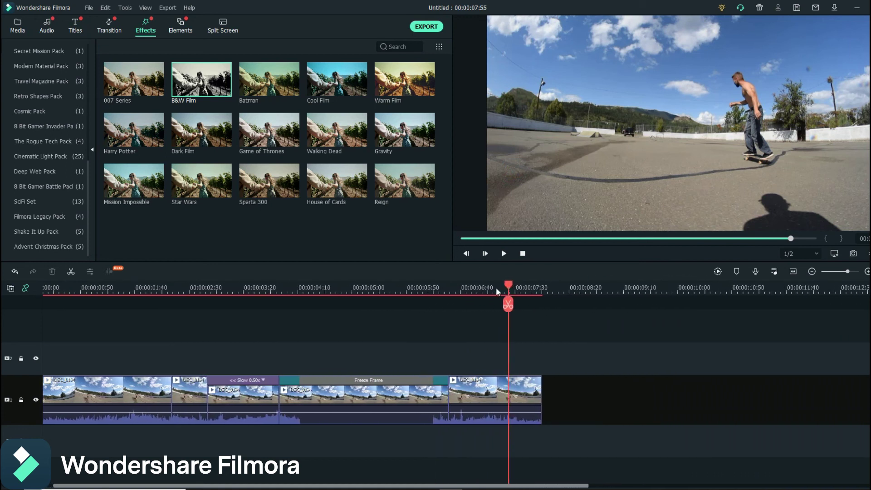
{"action": "left_click", "coordinate": [238, 347]}
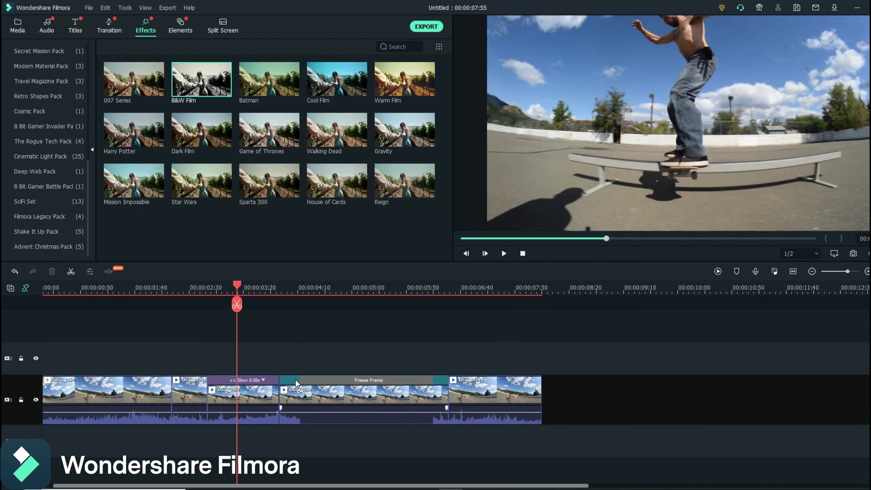